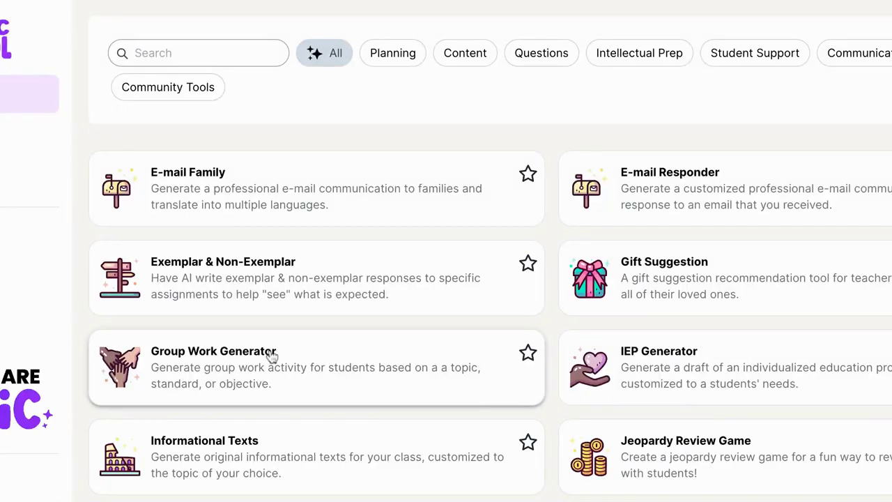
Open the Group Work Generator and set it for 10th grade, 4 participating students and 40 minutes of group work.
click(272, 356)
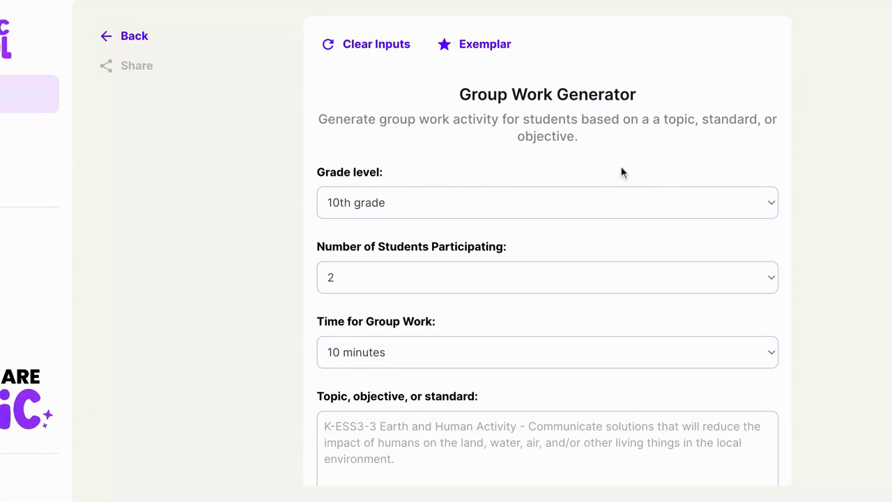
scroll(622, 173, down, 1)
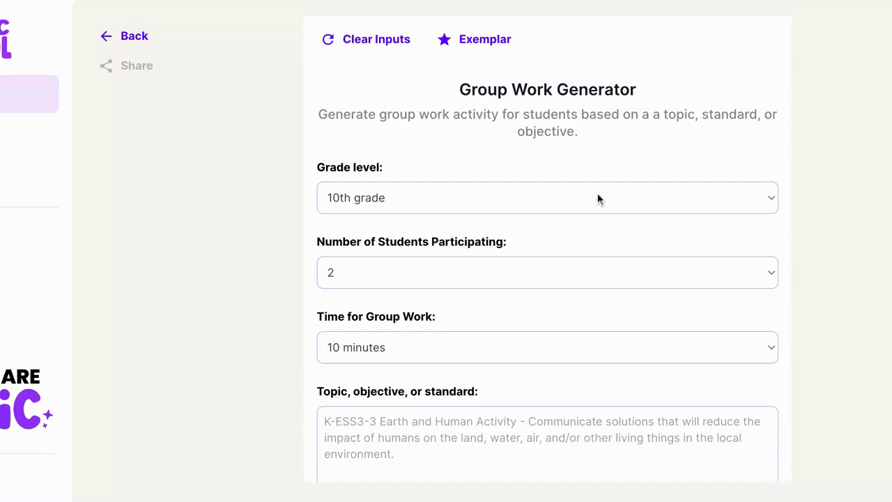
click(560, 199)
click(514, 312)
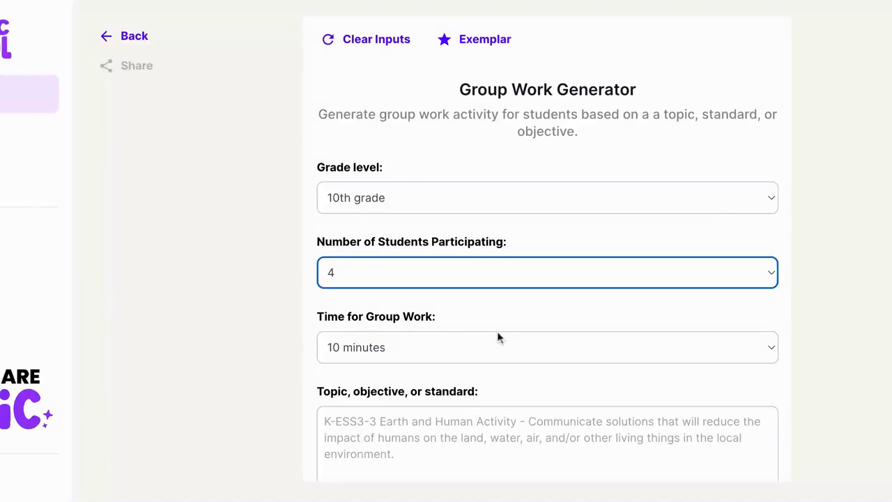
scroll(499, 337, down, 1)
click(505, 281)
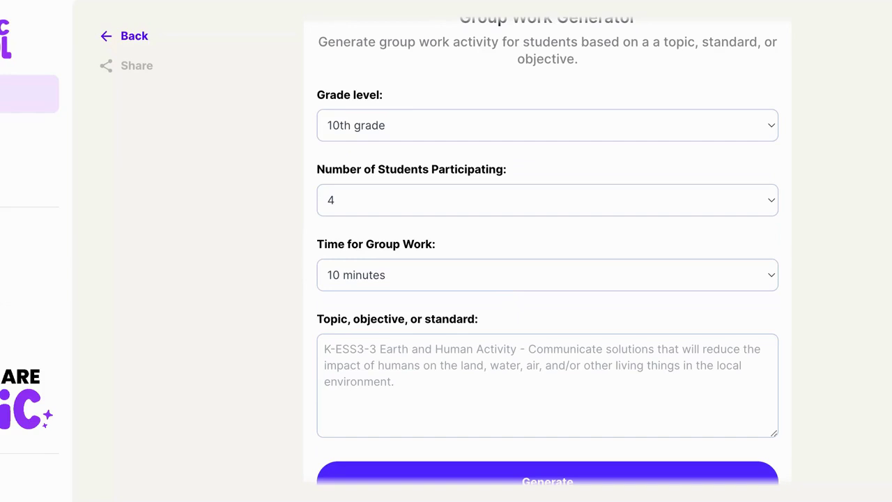
click(500, 330)
Enter "HS.2.3 Evaluate the effect of media and social media on health behaviors." as the standard and generate the group work activity.
click(477, 365)
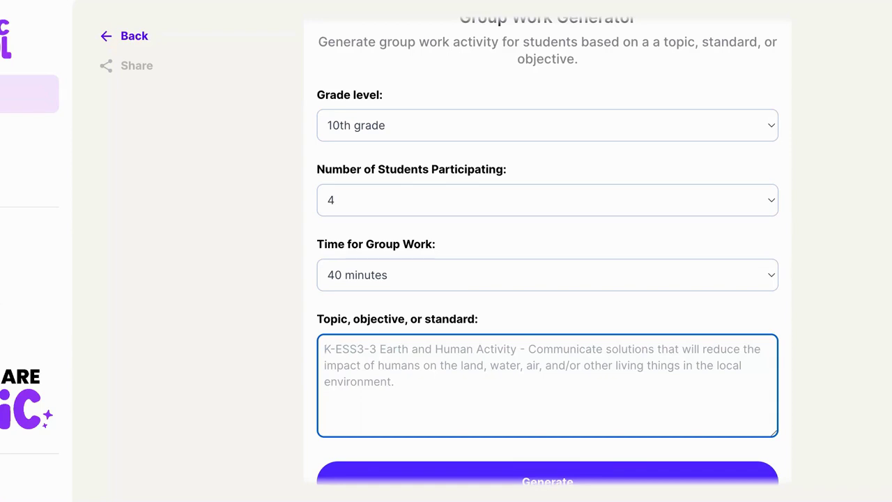
text(HS.2.3 Evaluate the effect of media and social media on health behaviors.)
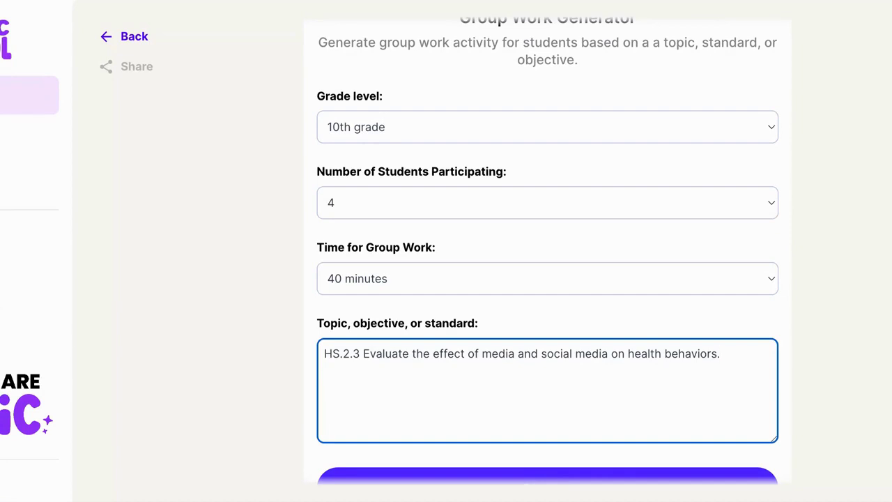
scroll(548, 251, down, 1)
click(514, 461)
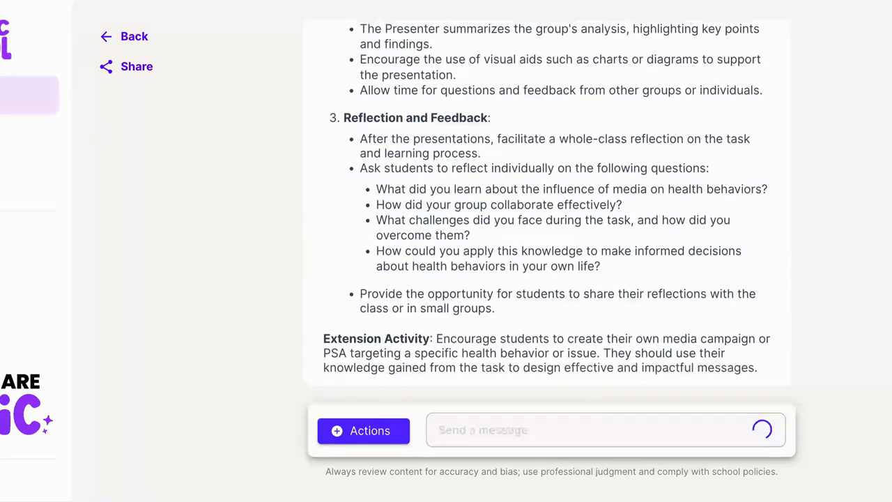
Review the generated group work task from its objective and materials through the instructions, reflection questions and extension activity.
scroll(662, 193, up, 15)
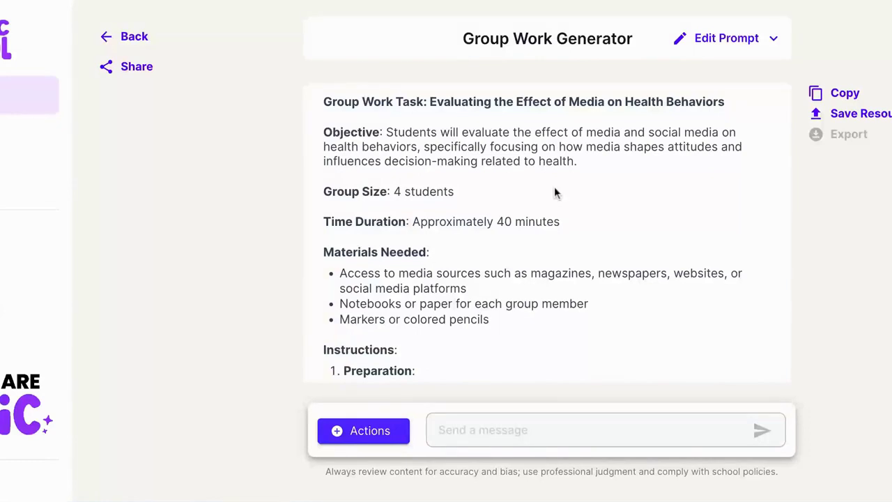
scroll(555, 241, down, 1)
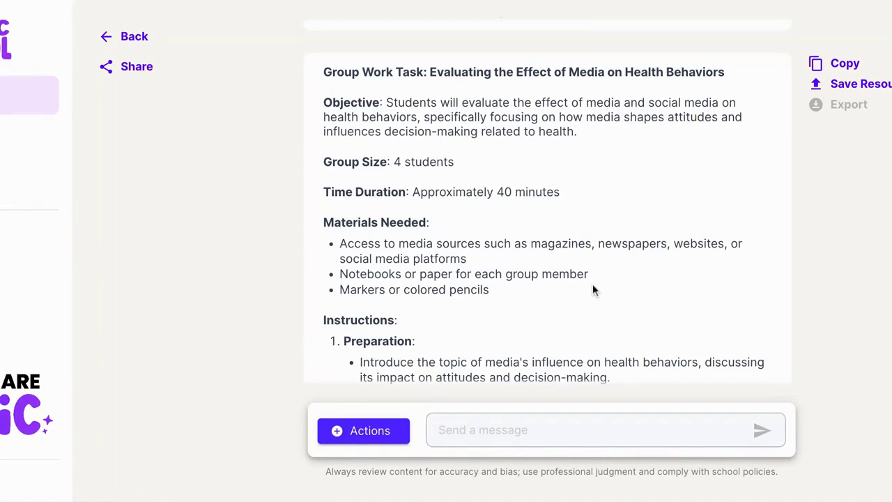
scroll(558, 333, down, 1)
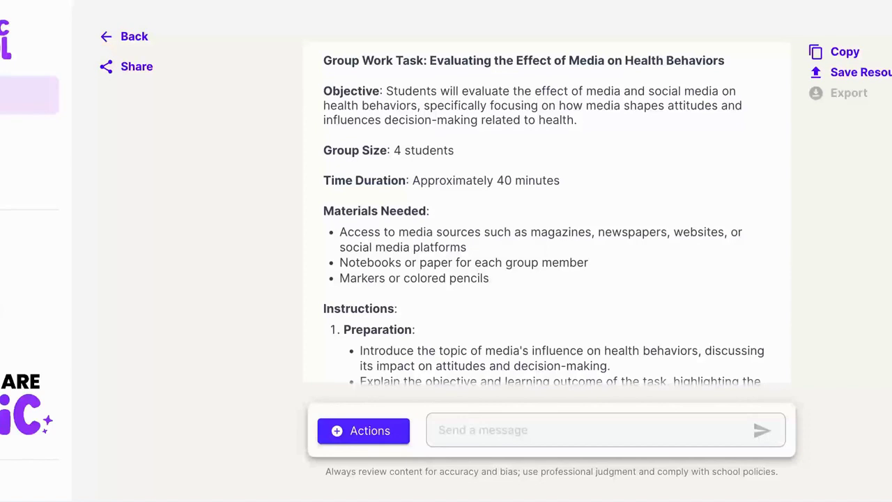
scroll(546, 209, down, 3)
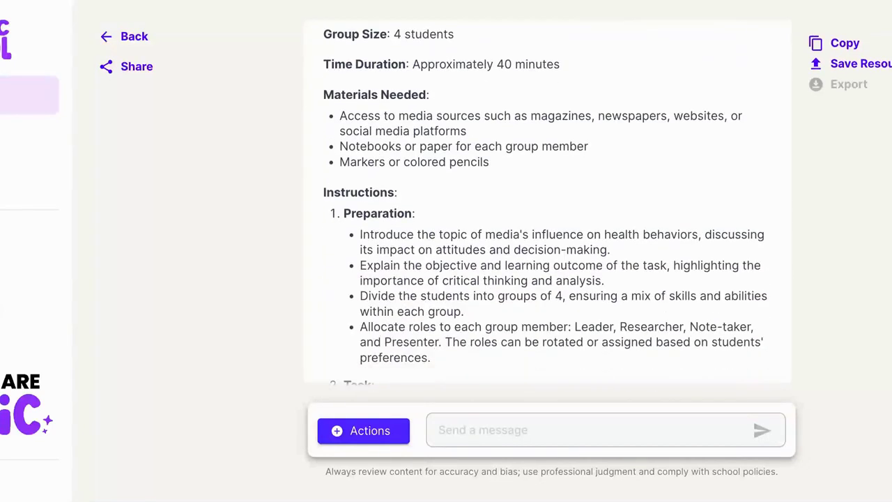
scroll(481, 163, down, 1)
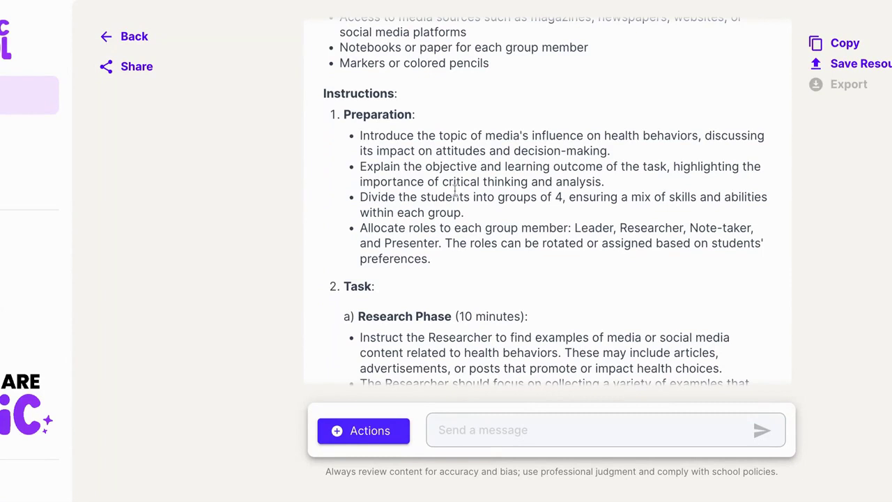
scroll(455, 189, down, 2)
scroll(454, 193, down, 1)
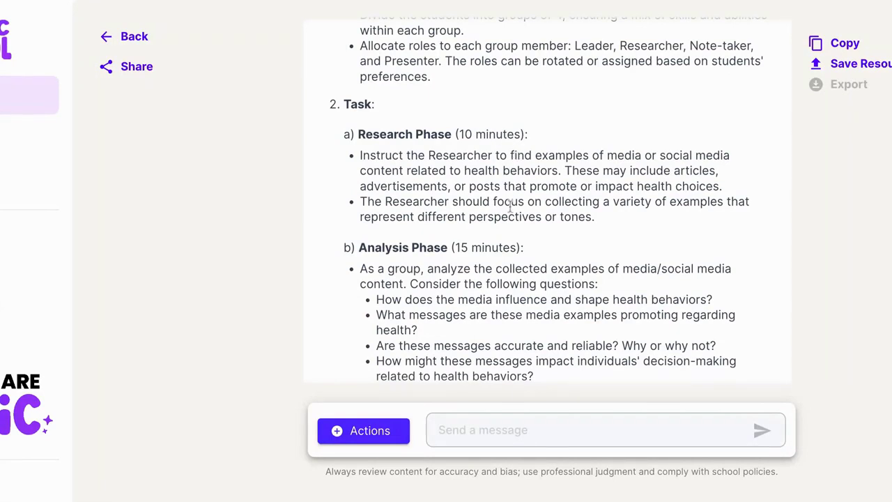
scroll(510, 204, down, 1)
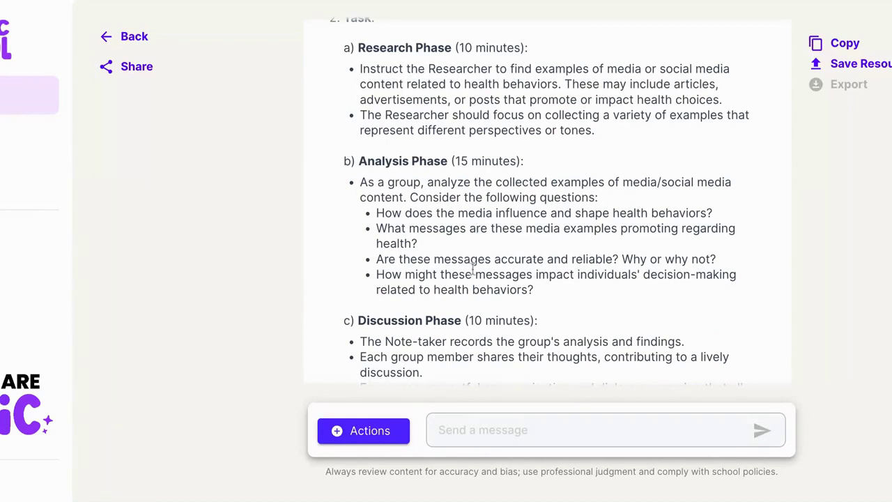
scroll(473, 271, down, 2)
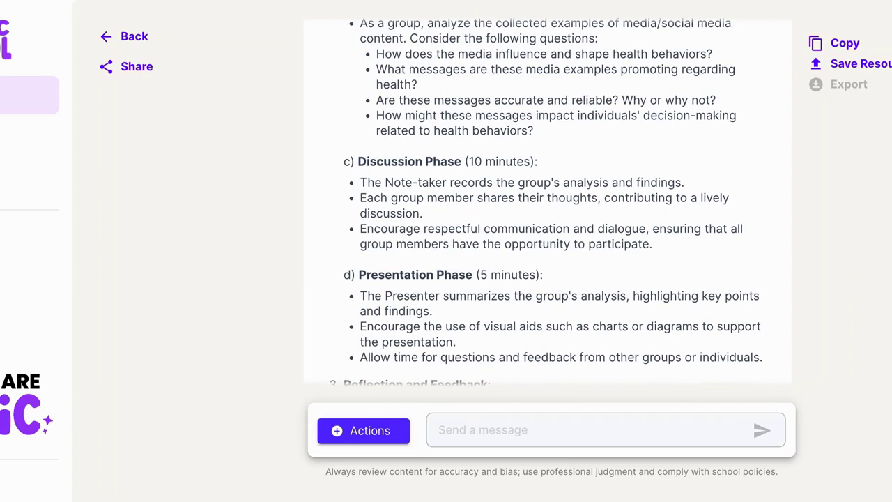
scroll(546, 202, down, 3)
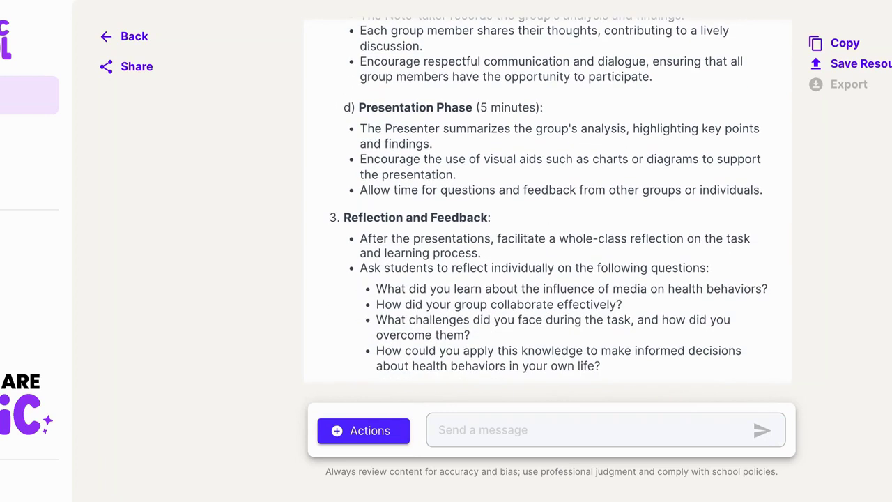
scroll(547, 202, down, 2)
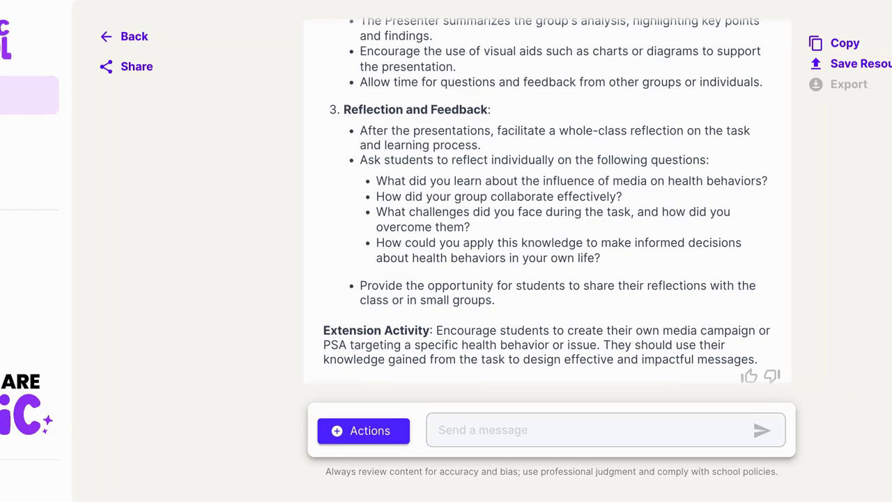
scroll(422, 347, down, 1)
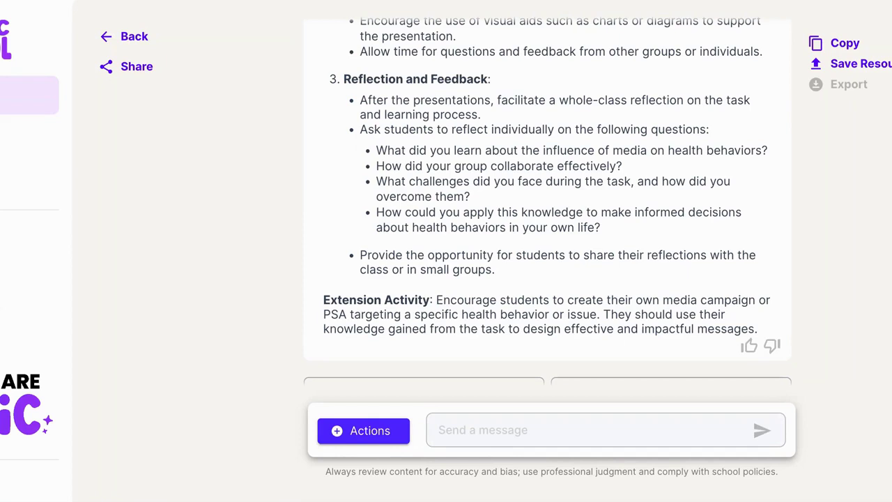
scroll(547, 202, up, 12)
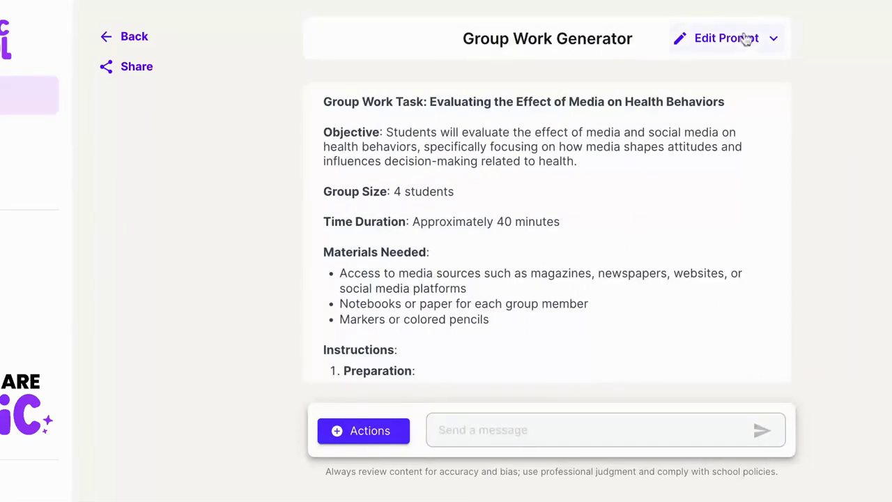
Reopen the prompt and generate another version of the group work task with the same grade, group size, time and standard.
mouse_move(719, 97)
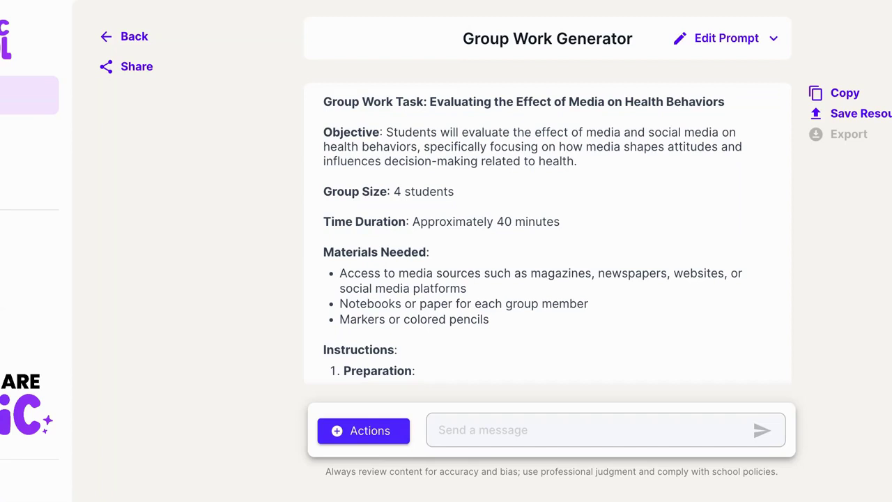
scroll(668, 293, down, 2)
scroll(667, 293, up, 1)
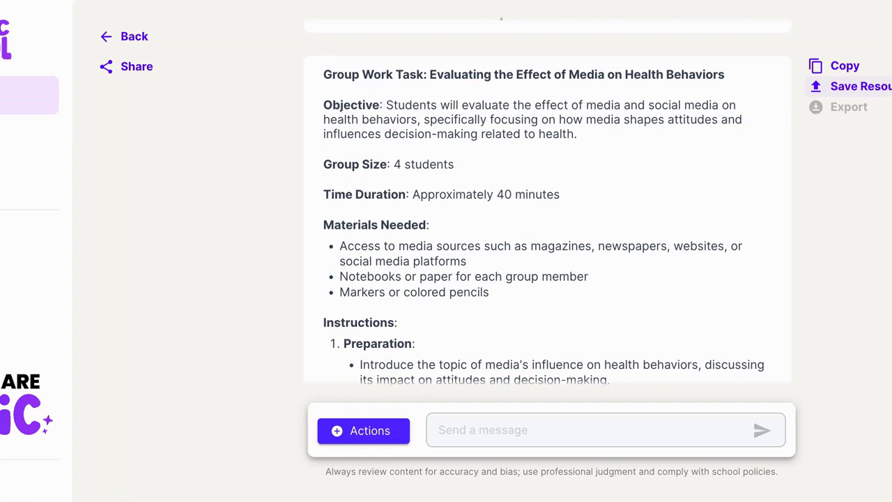
scroll(719, 142, up, 1)
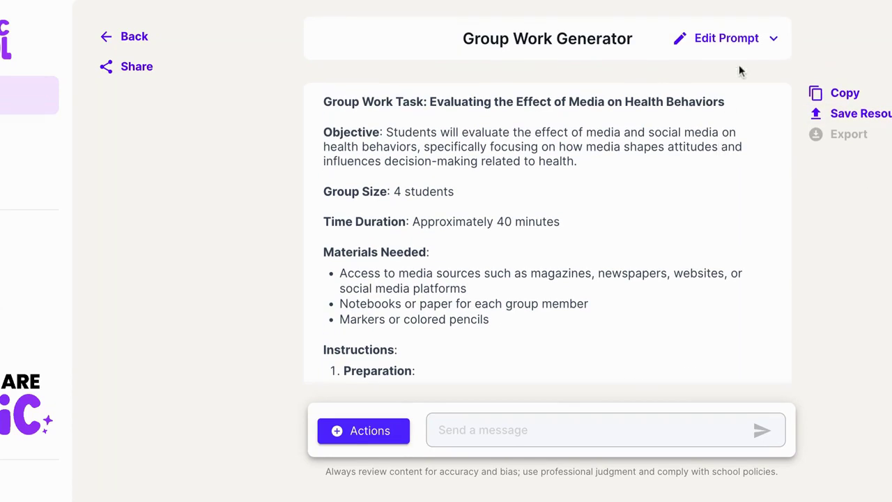
click(747, 40)
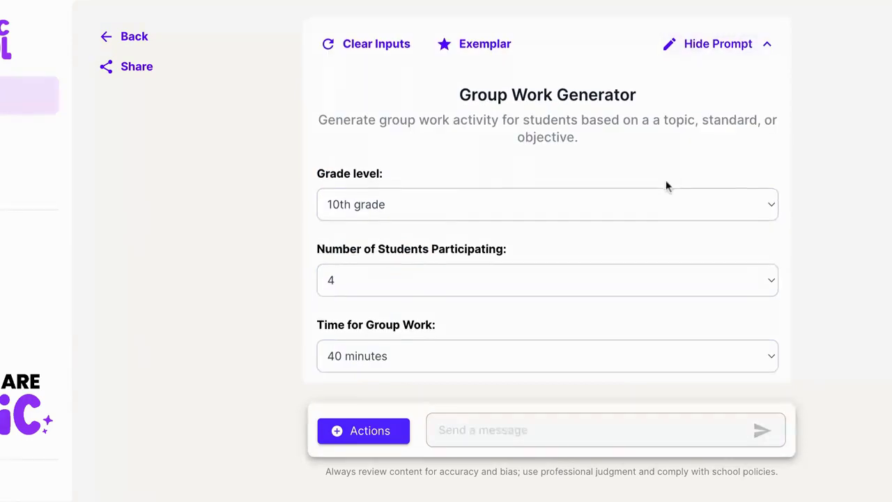
scroll(665, 185, down, 2)
scroll(665, 185, down, 2)
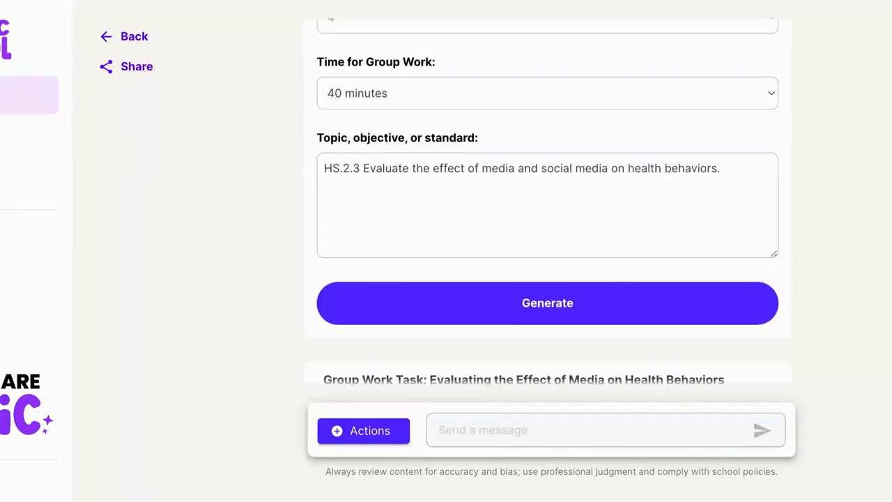
click(604, 313)
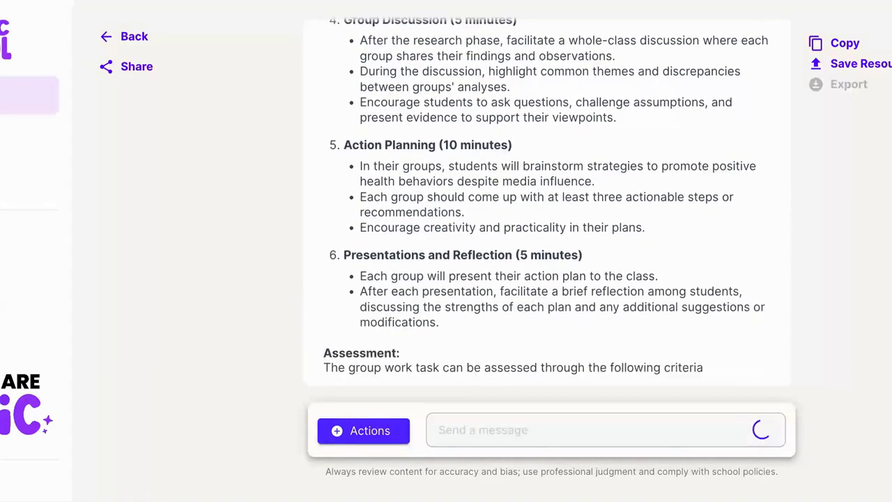
Review the regenerated group work task, including its task description, materials, timed instructions, assessment criteria and closing note.
scroll(547, 202, up, 8)
scroll(552, 332, up, 6)
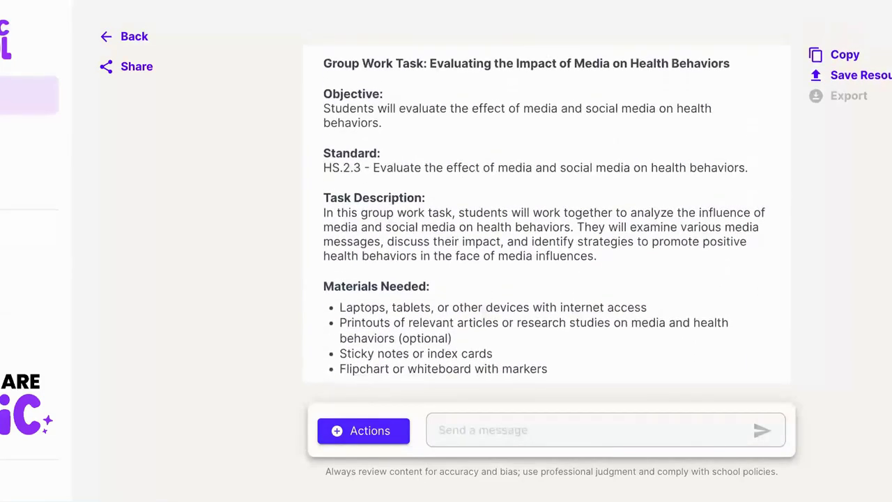
scroll(518, 328, down, 1)
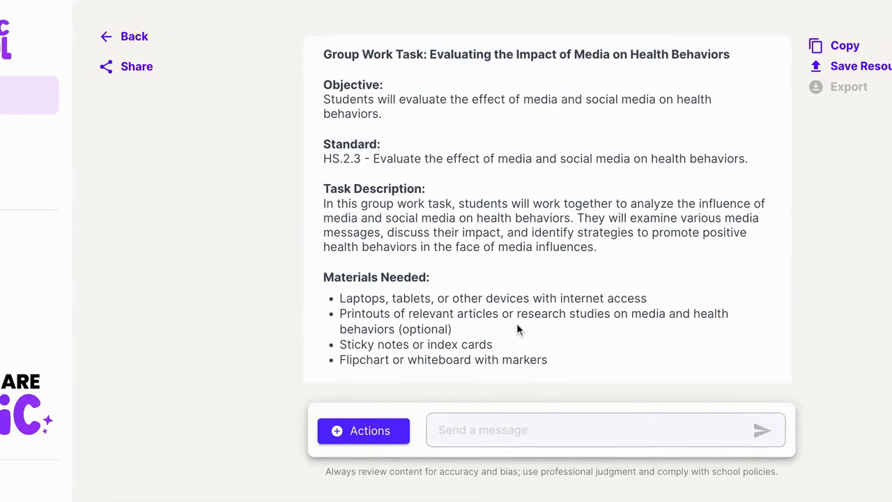
scroll(587, 220, down, 2)
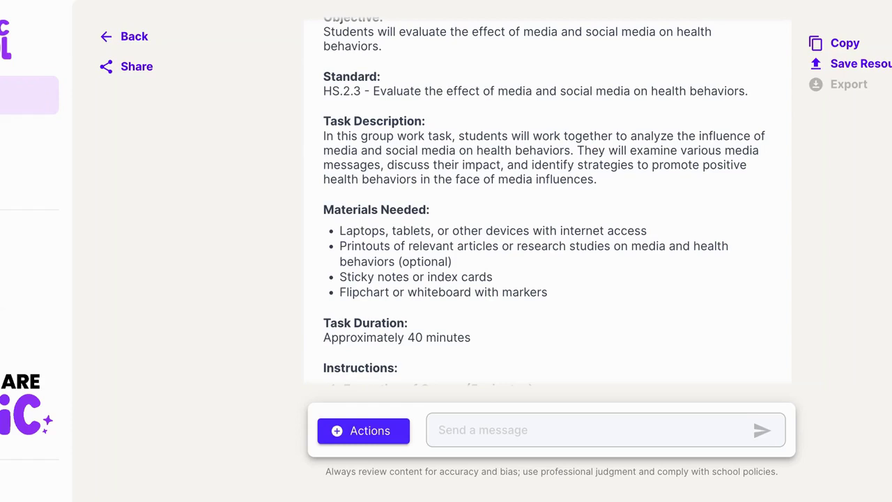
scroll(532, 311, down, 1)
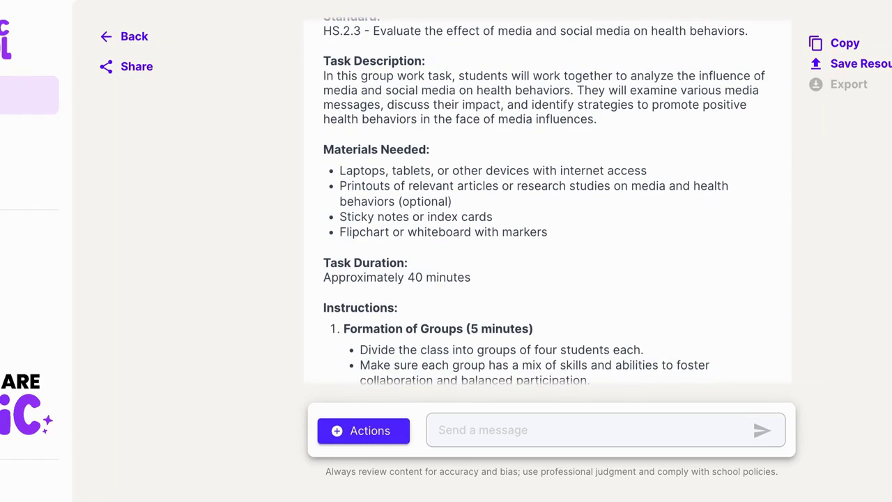
scroll(544, 200, down, 1)
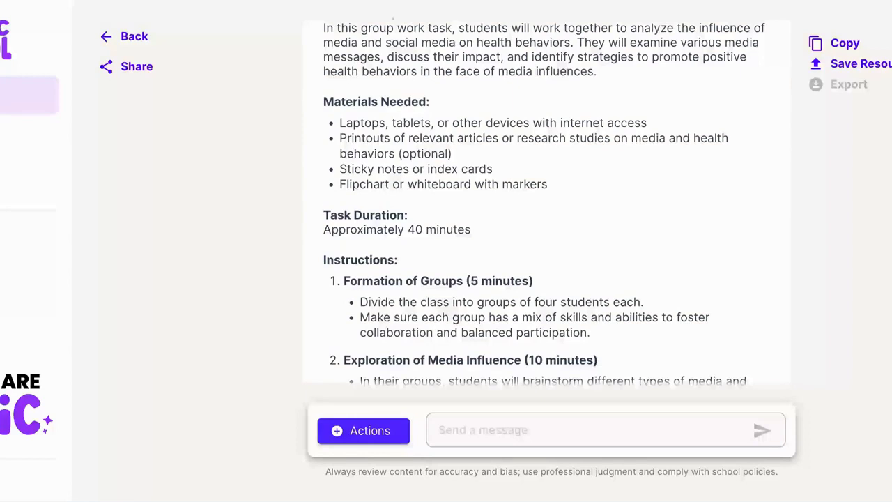
scroll(545, 202, down, 2)
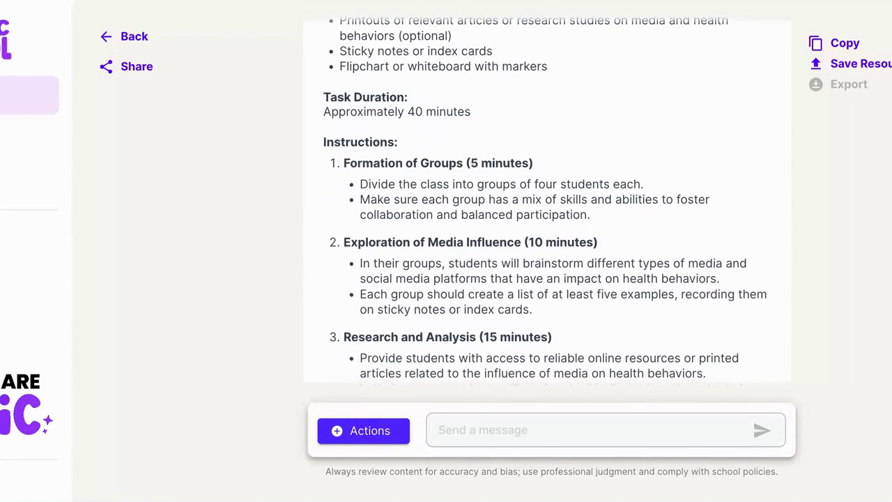
scroll(544, 202, up, 1)
scroll(544, 202, down, 7)
scroll(548, 202, down, 6)
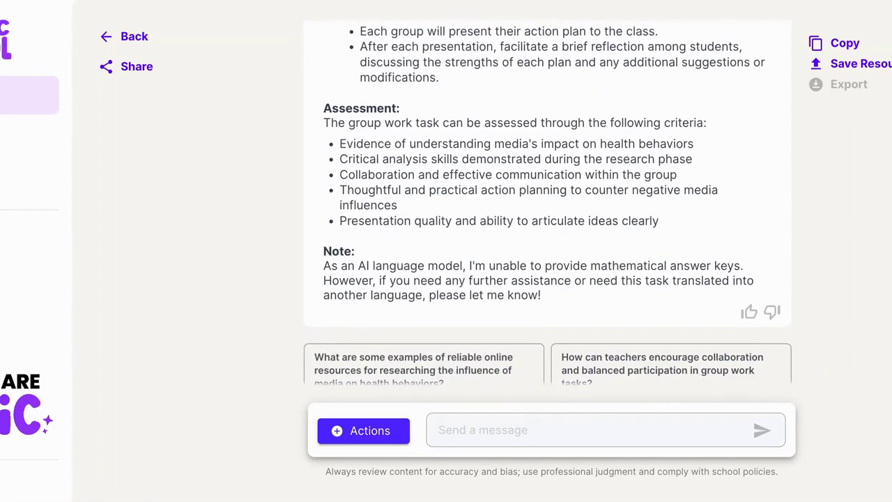
scroll(411, 345, up, 2)
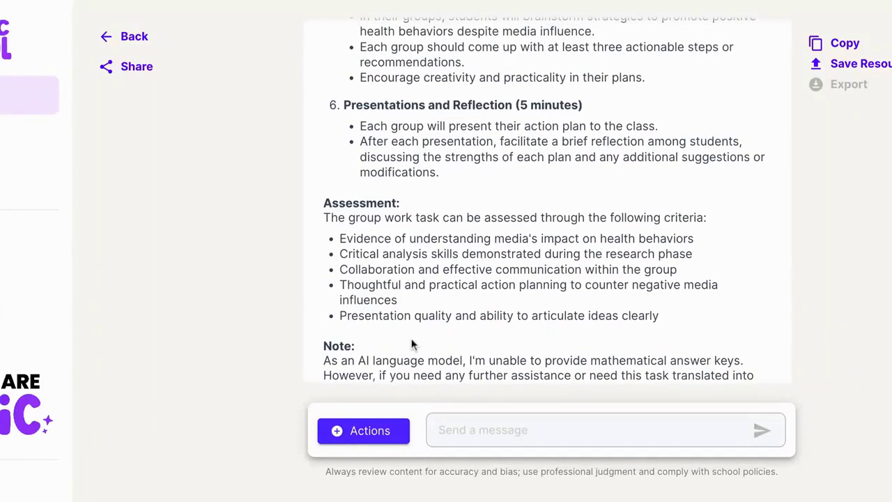
scroll(411, 345, up, 15)
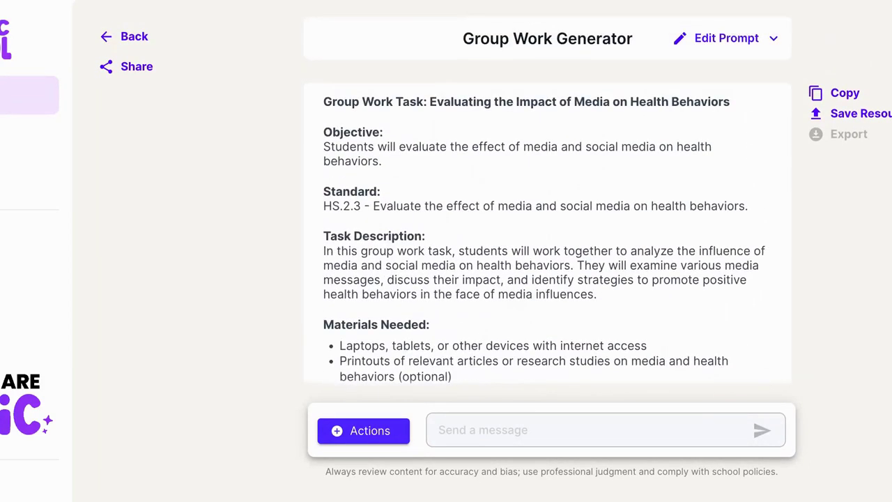